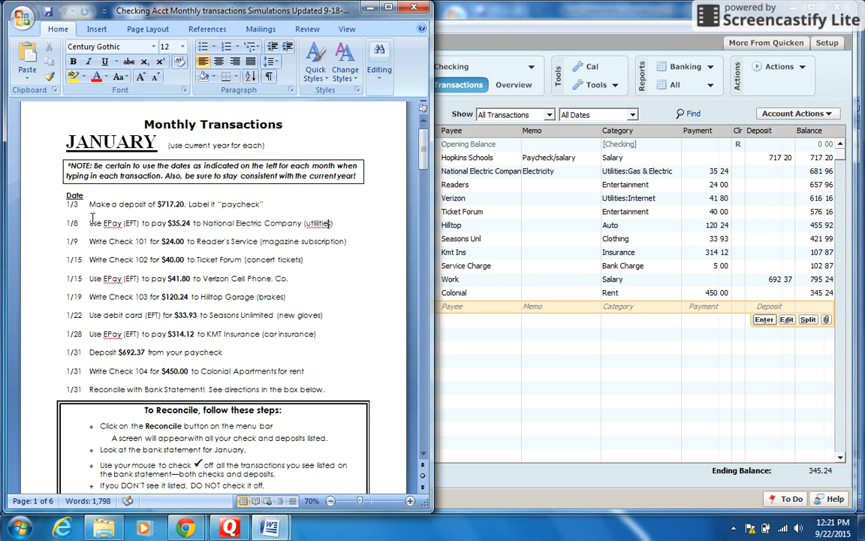
# Step: Review the 1/31 reconcile instruction in the January transactions list and bring up the January bank statement beside it
pyautogui.click(66, 390)
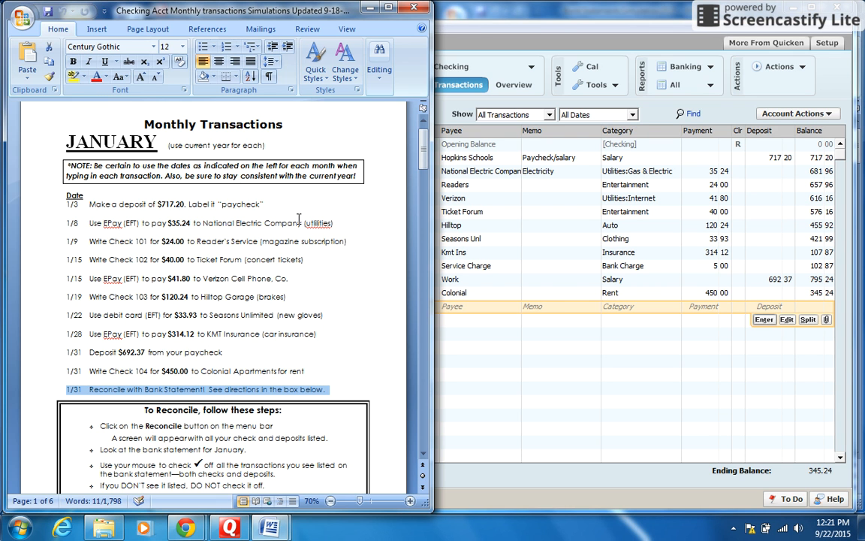
pyautogui.click(502, 20)
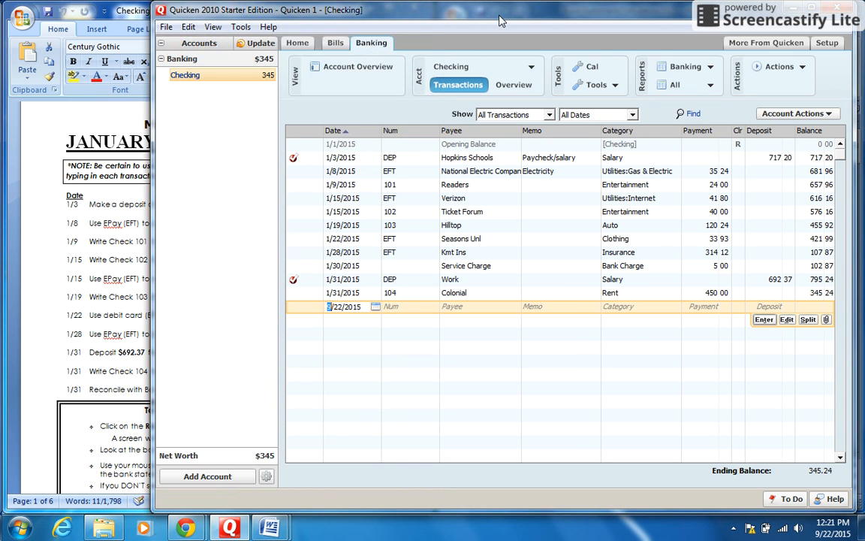
pyautogui.click(794, 7)
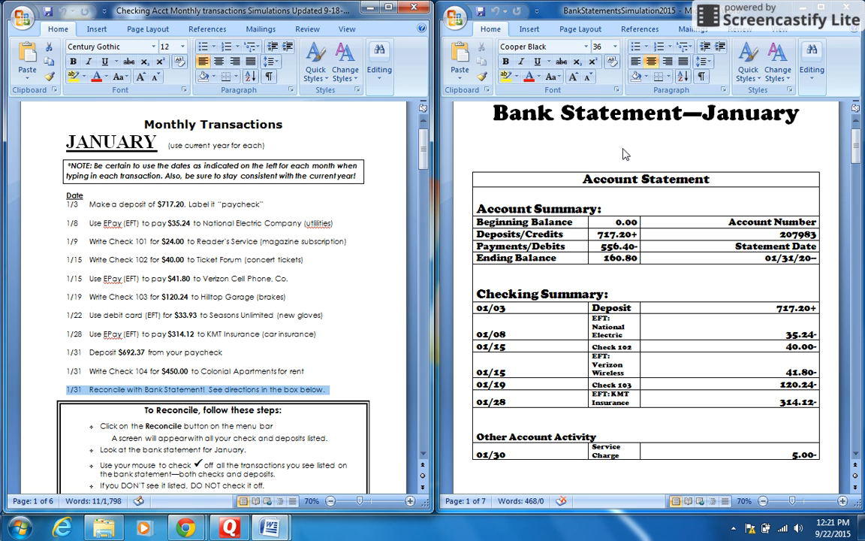
pyautogui.click(354, 387)
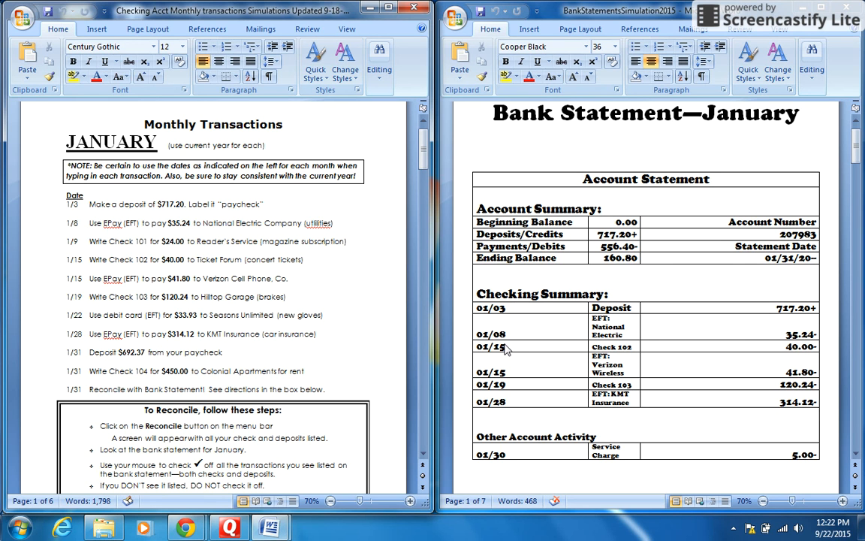
# Step: Switch to Quicken, keep part of the bank statement in view, and start reconciling the Checking account
pyautogui.click(228, 528)
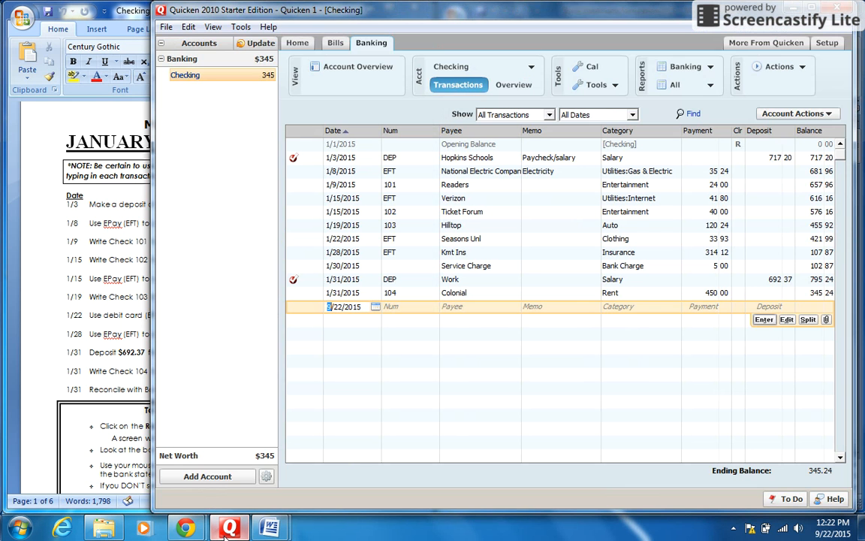
pyautogui.moveTo(604, 11); pyautogui.dragTo(457, 11)
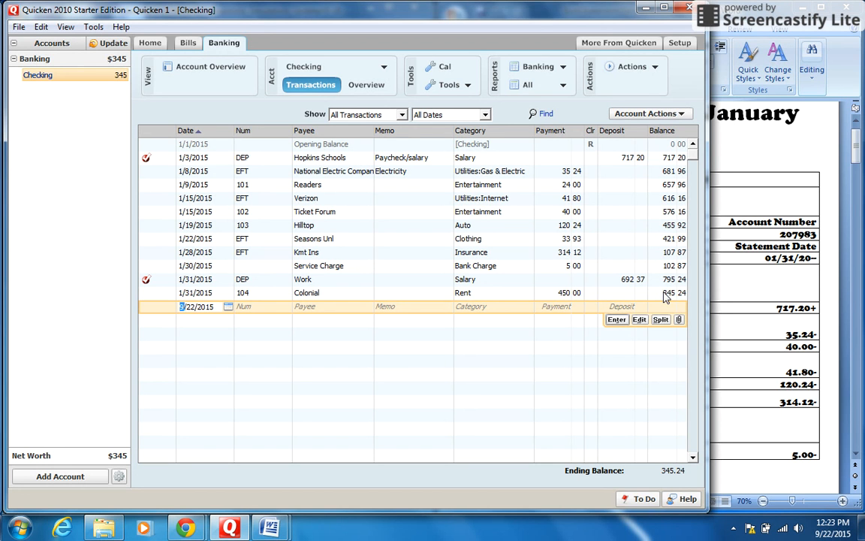
pyautogui.click(649, 114)
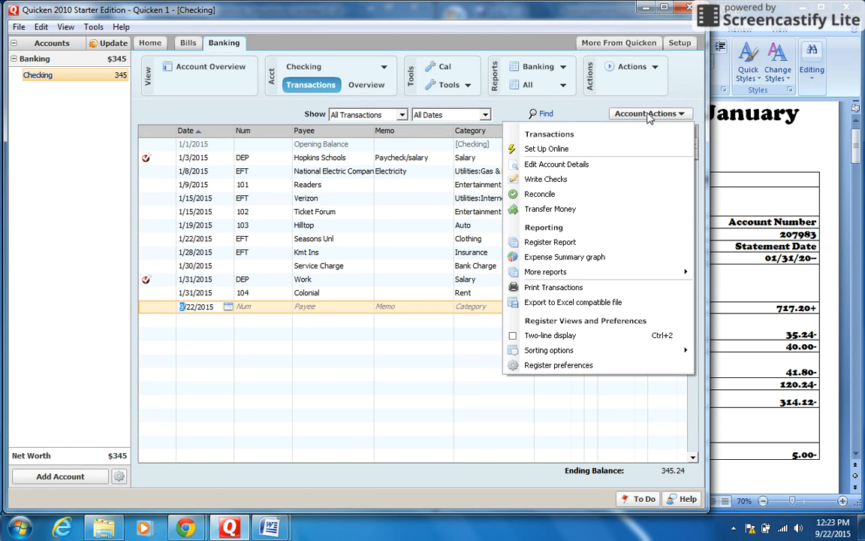
pyautogui.click(540, 195)
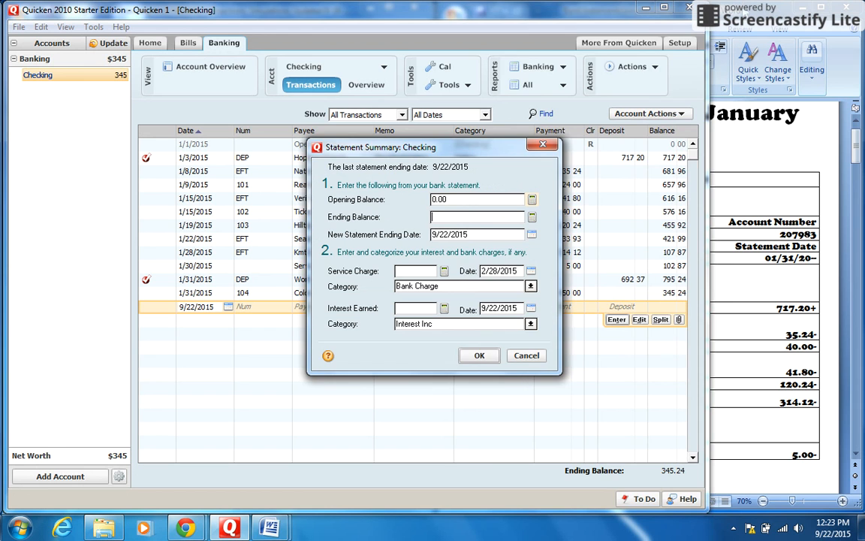
# Step: Consult the January bank statement and enter 160.80 as the ending balance in the statement summary
pyautogui.click(727, 10)
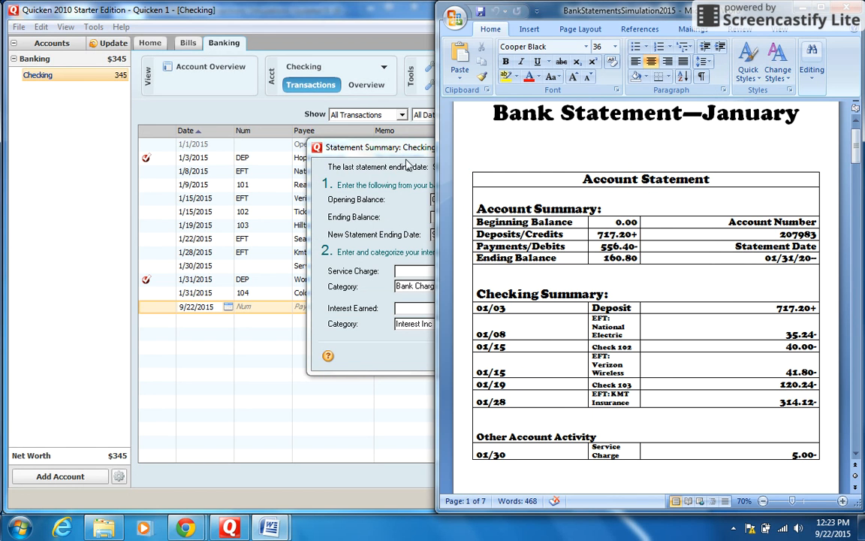
pyautogui.click(368, 146)
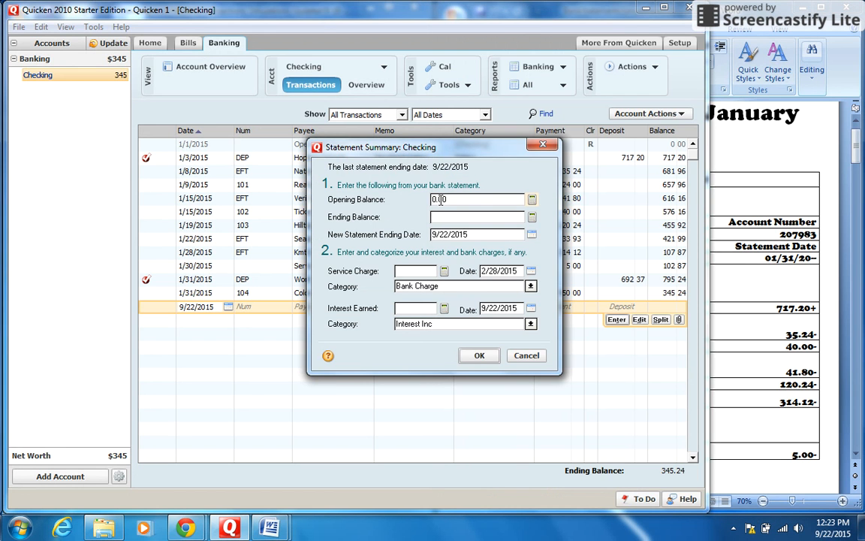
pyautogui.press('Tab')
pyautogui.write('160.80')
pyautogui.press('Tab')
# Step: Check the statement date on the bank statement and set the new statement ending date to 1/31/2015
pyautogui.click(747, 200)
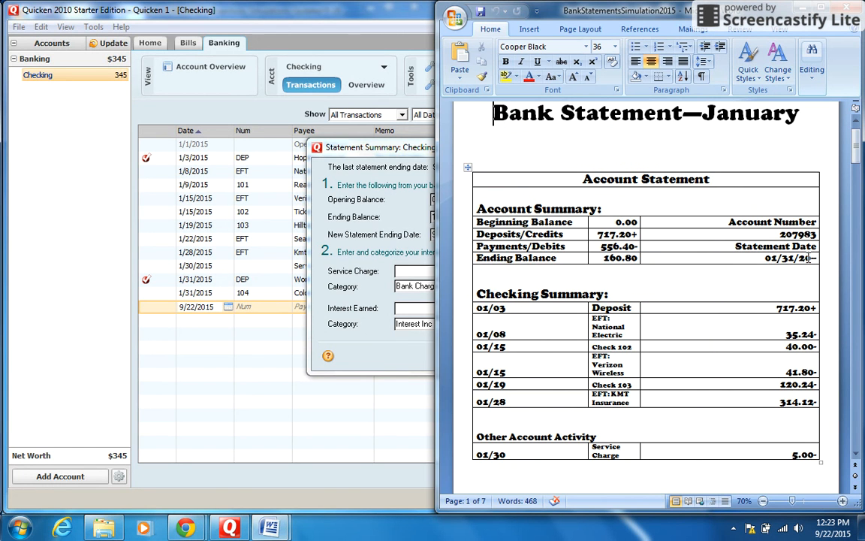
pyautogui.doubleClick(751, 247)
pyautogui.click(751, 248)
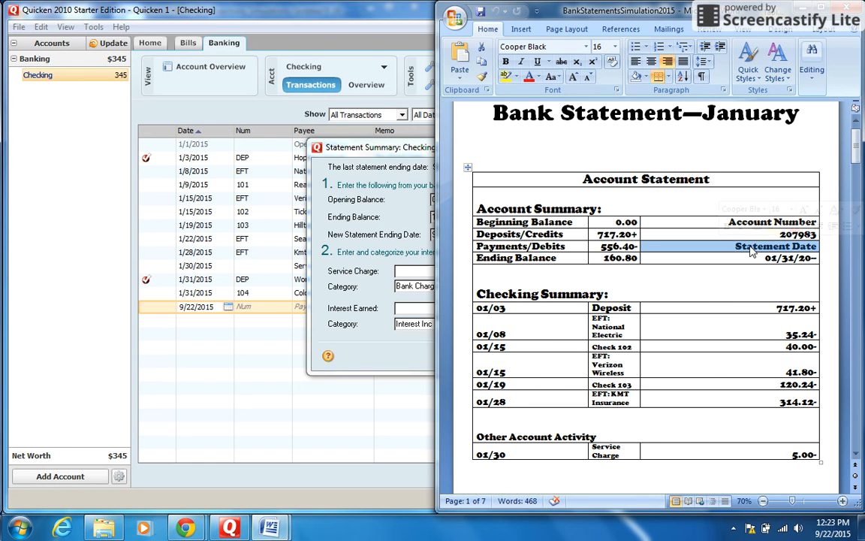
pyautogui.click(379, 147)
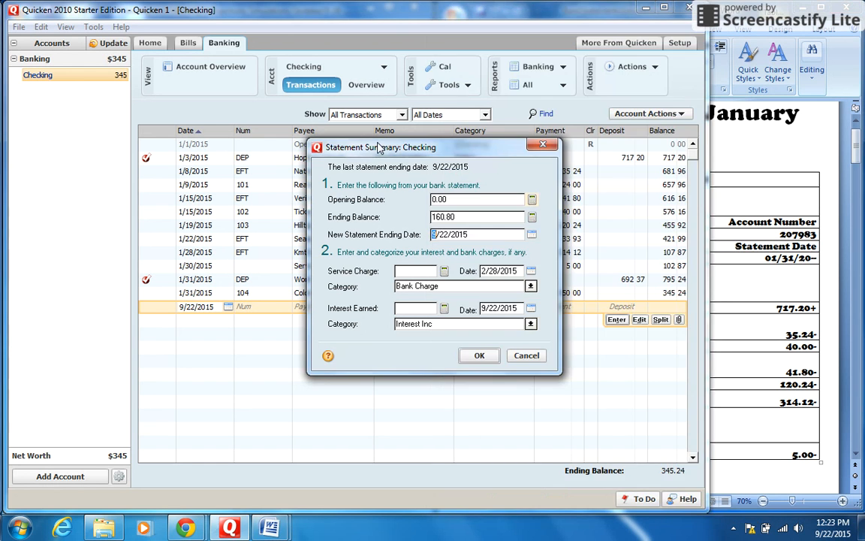
pyautogui.doubleClick(467, 235)
pyautogui.write('1/31/2015')
# Step: Look up the service charge on the bank statement and enter 5.00 as the service charge
pyautogui.click(737, 400)
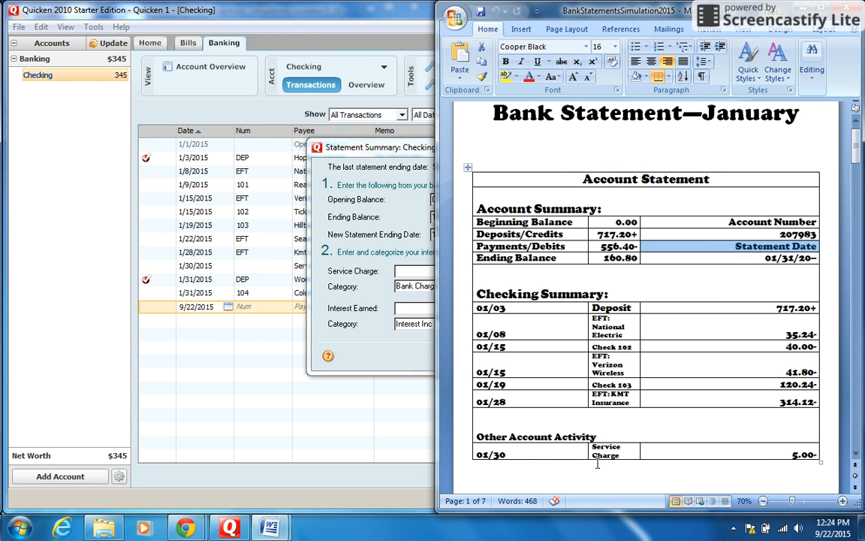
pyautogui.click(391, 354)
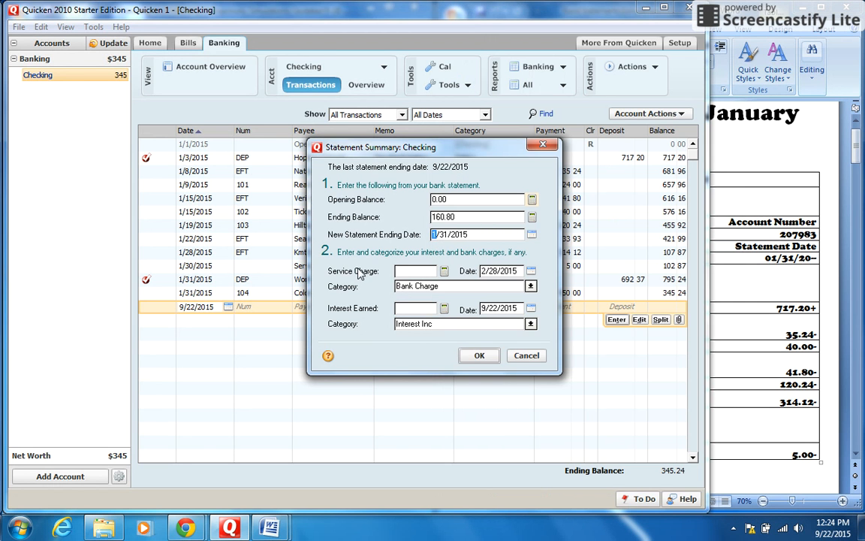
pyautogui.click(405, 272)
pyautogui.write('5.00')
# Step: Set the service charge date to 1/30/2015, check it against the bank statement, and accept the statement summary
pyautogui.doubleClick(493, 271)
pyautogui.click(492, 270)
pyautogui.click(493, 270)
pyautogui.press('BackSpace')
pyautogui.press('Right')
pyautogui.press('BackSpace')
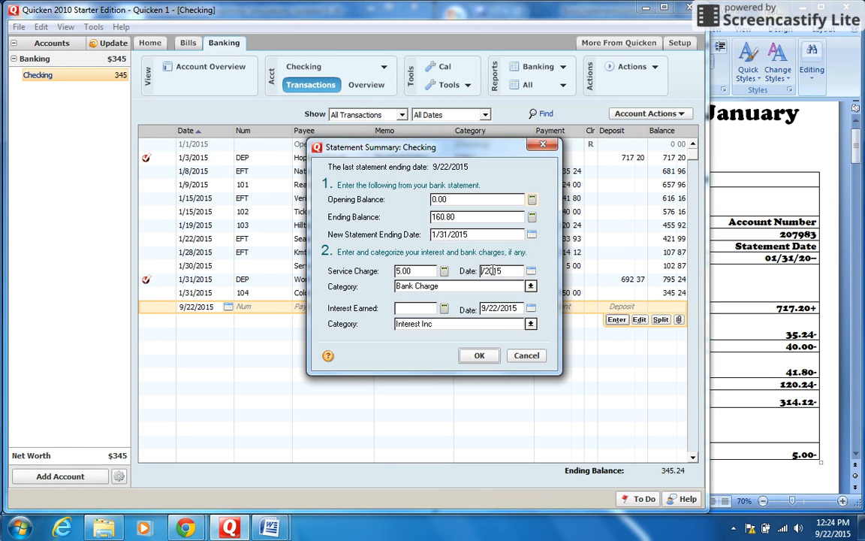
pyautogui.write('1/30')
pyautogui.click(795, 366)
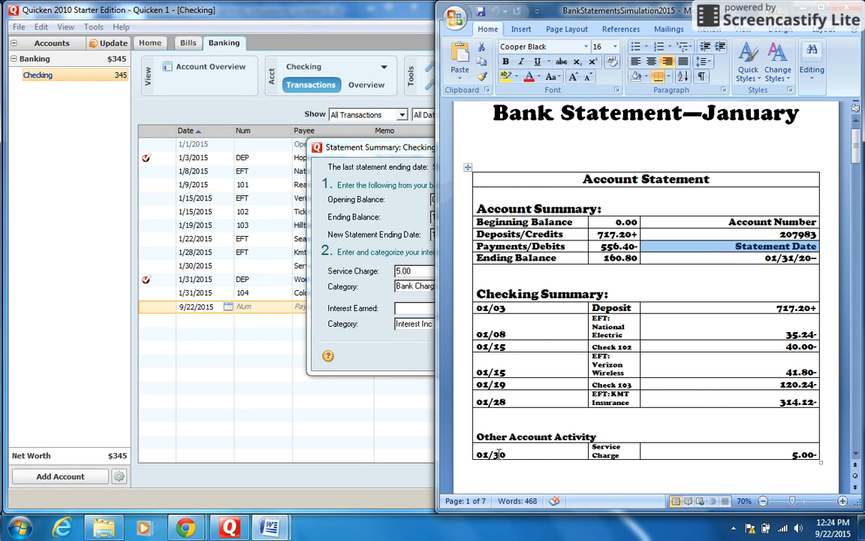
pyautogui.click(400, 350)
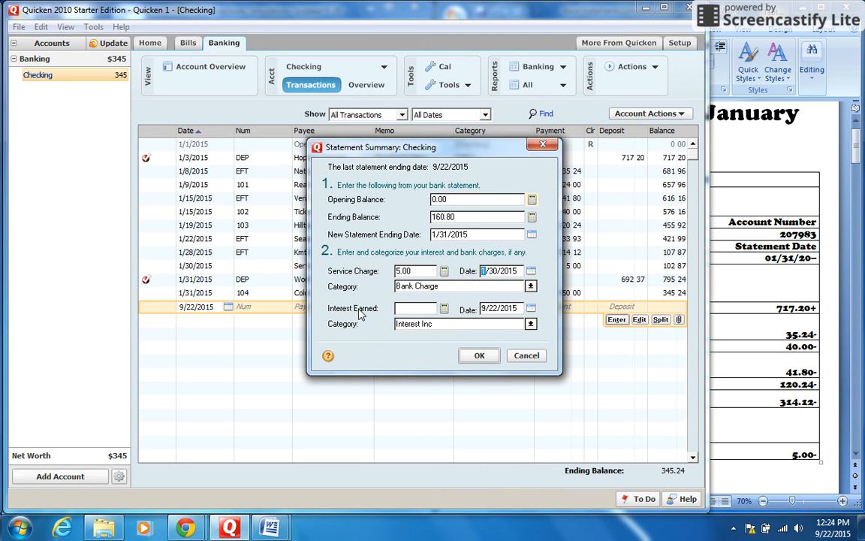
pyautogui.click(476, 356)
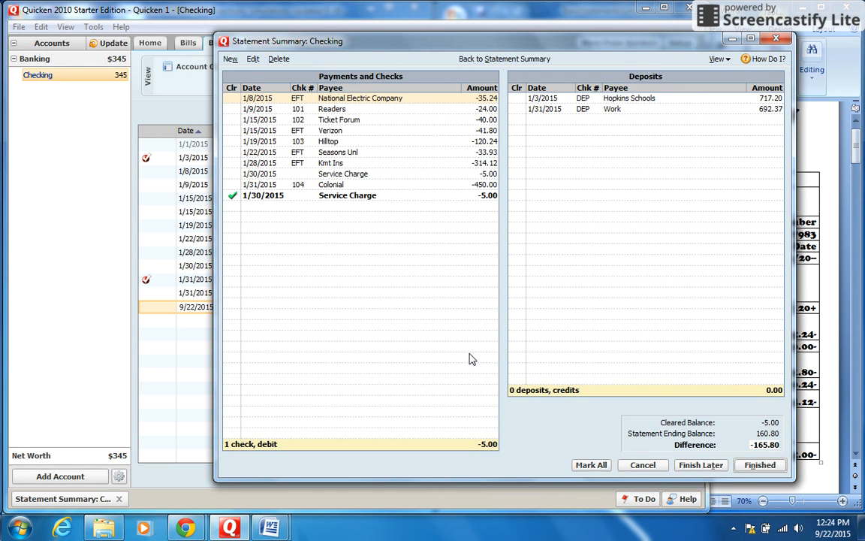
# Step: Move the reconcile window clear of the bank statement and mark the 1/3/2015 Hopkins Schools deposit as cleared
pyautogui.moveTo(546, 43); pyautogui.dragTo(340, 47)
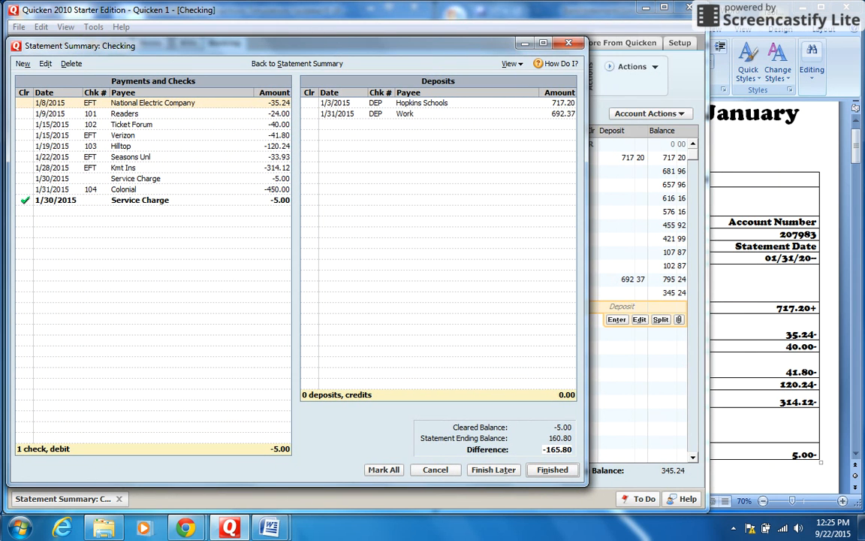
pyautogui.click(664, 9)
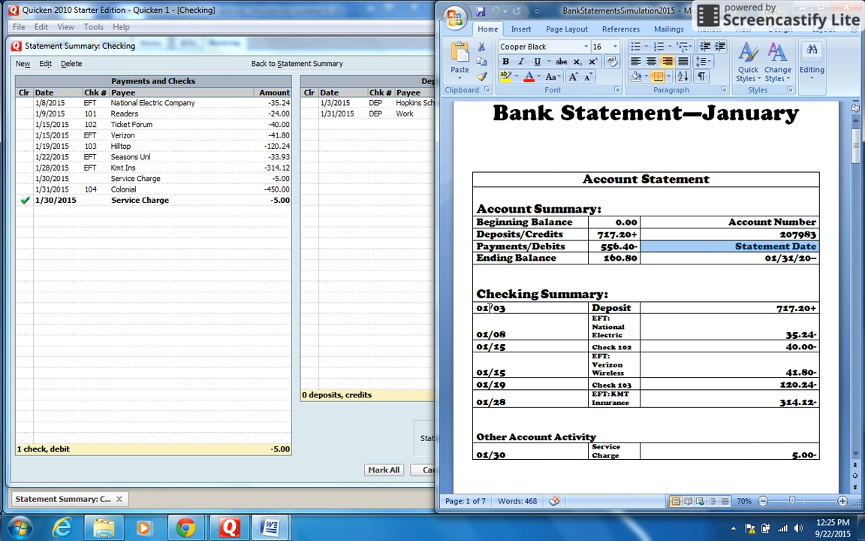
pyautogui.click(325, 47)
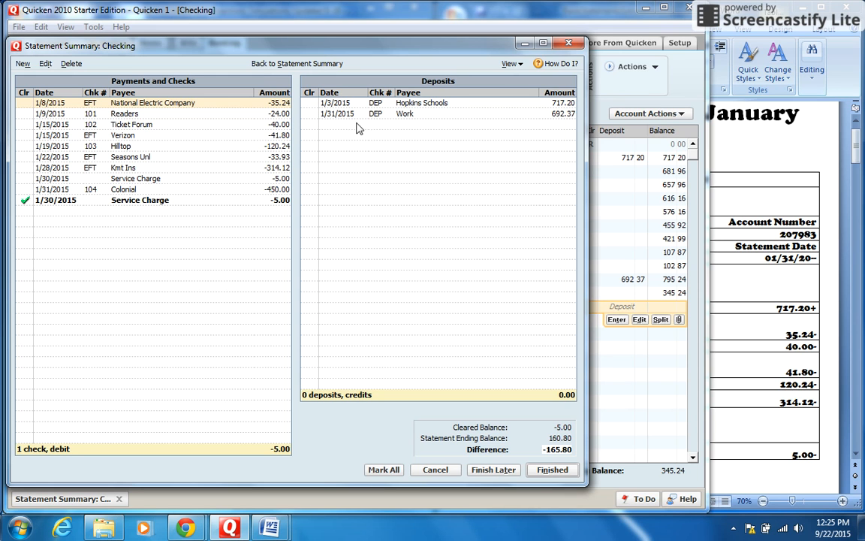
pyautogui.click(312, 104)
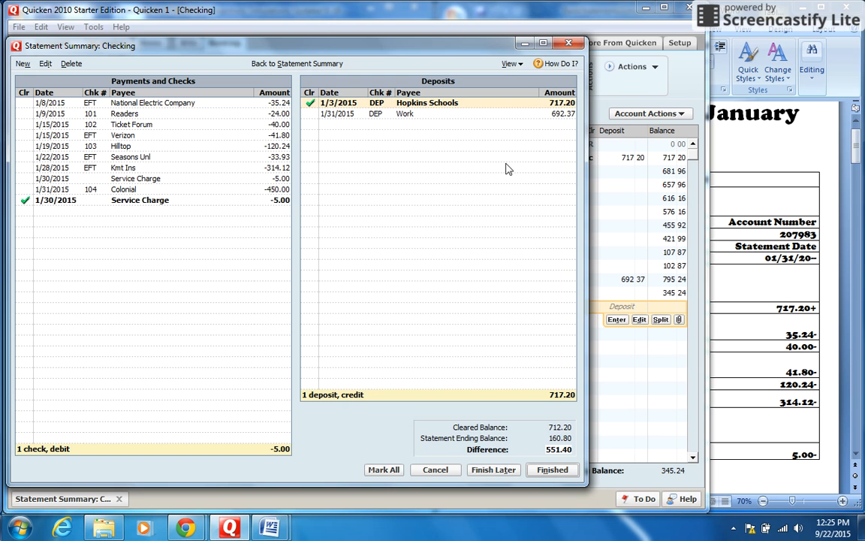
# Step: Following the bank statement, mark the National Electric Company payment and Ticket Forum check 102 as cleared
pyautogui.click(790, 264)
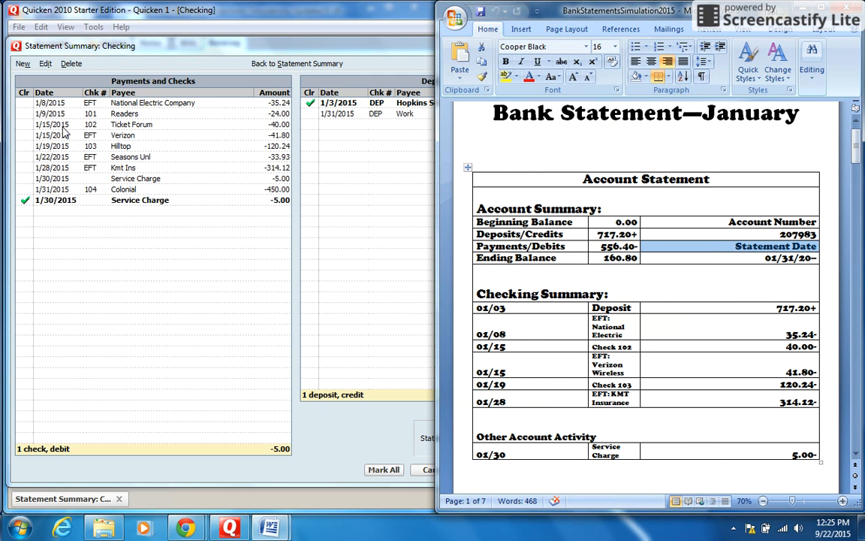
pyautogui.click(22, 104)
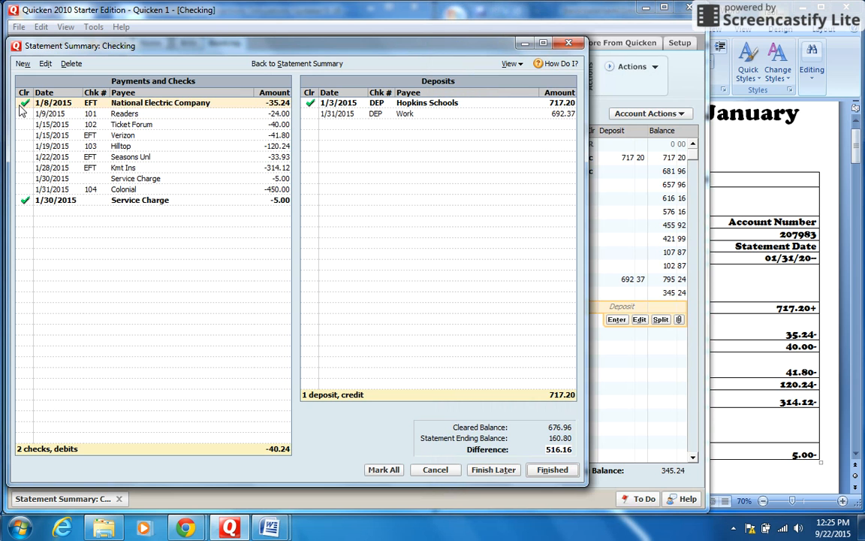
pyautogui.click(732, 258)
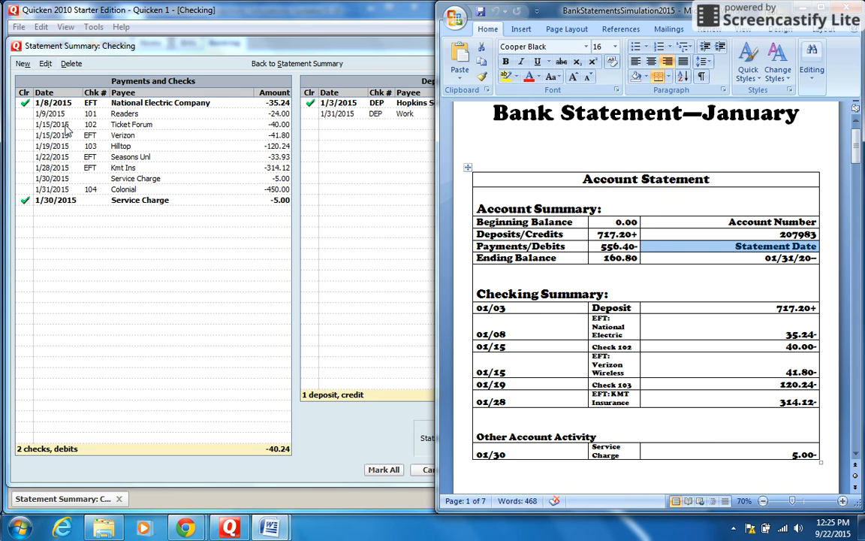
pyautogui.click(62, 45)
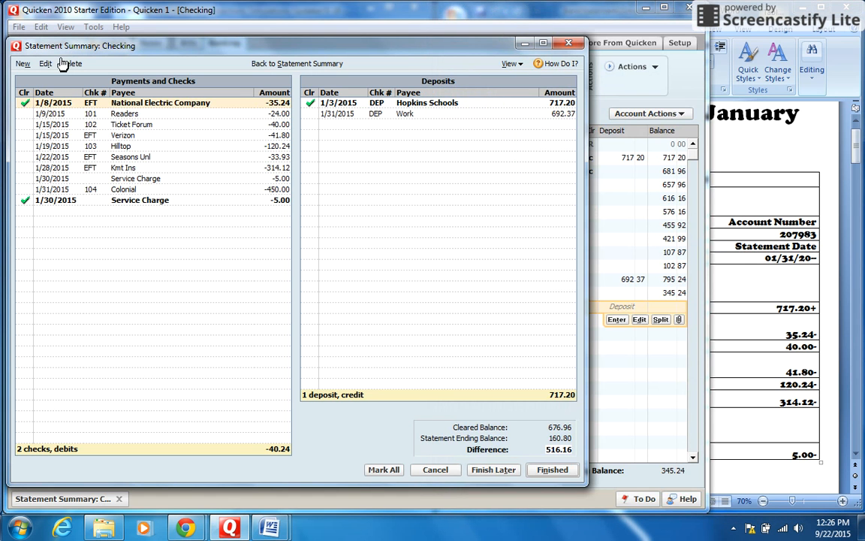
pyautogui.click(21, 124)
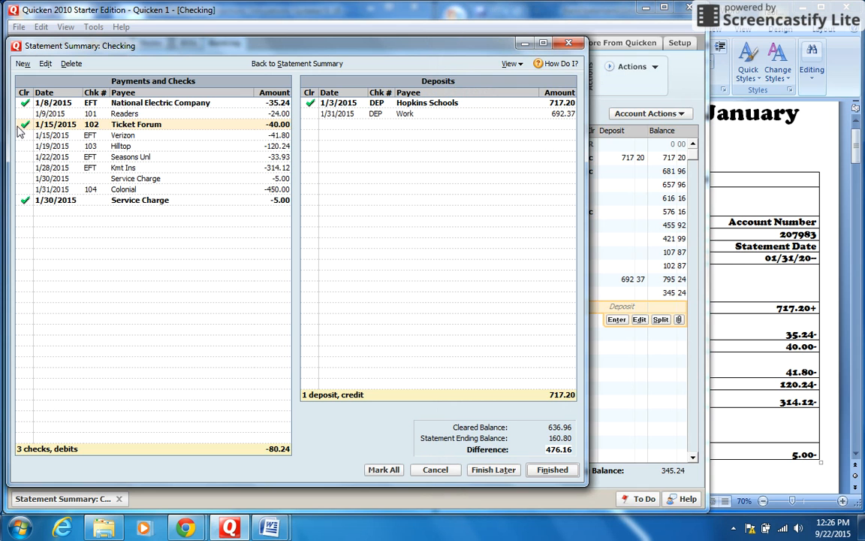
# Step: Following the bank statement, mark the Verizon payment and Hilltop check 103 as cleared
pyautogui.click(768, 296)
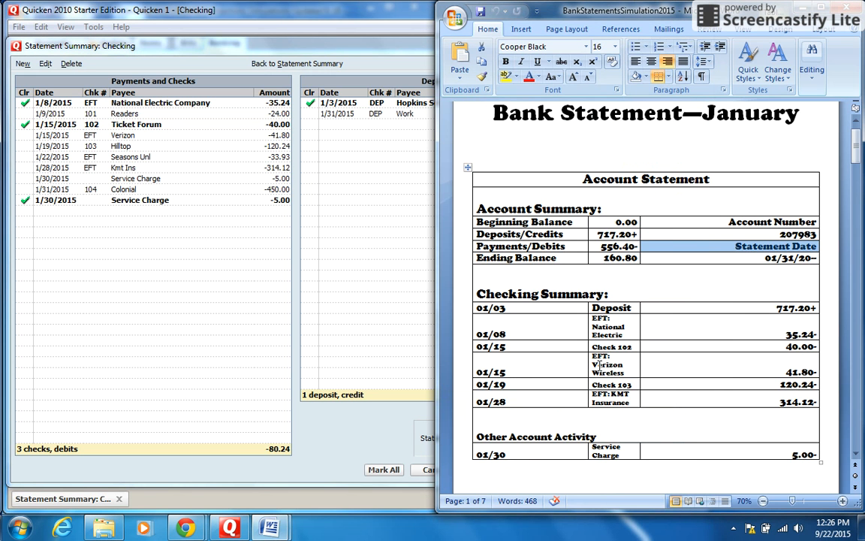
pyautogui.click(25, 135)
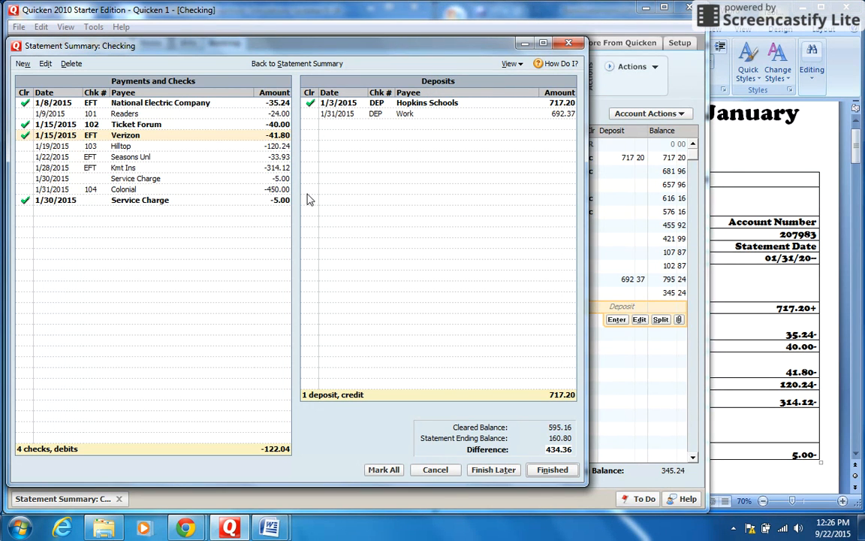
pyautogui.click(716, 320)
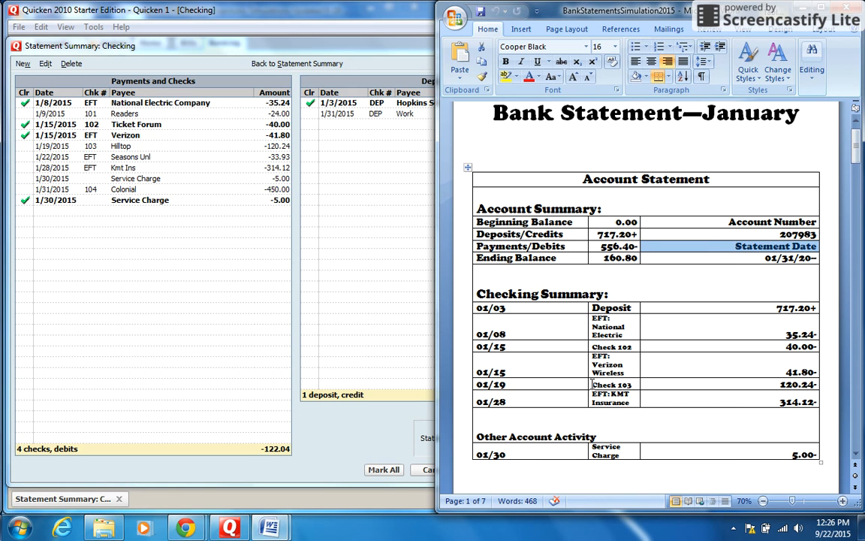
pyautogui.click(26, 146)
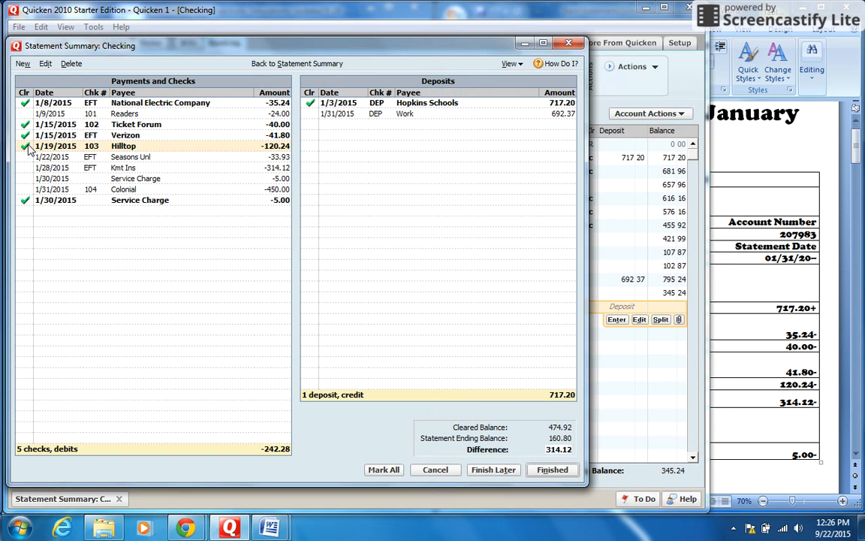
# Step: Mark the 1/28/2015 Kmt Ins payment as cleared and compare the cleared items with the bank statement
pyautogui.click(778, 383)
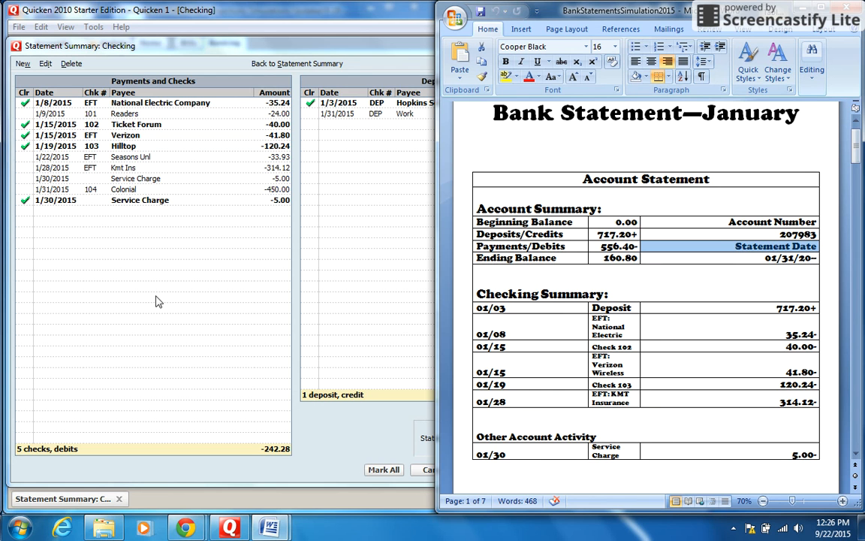
pyautogui.click(25, 169)
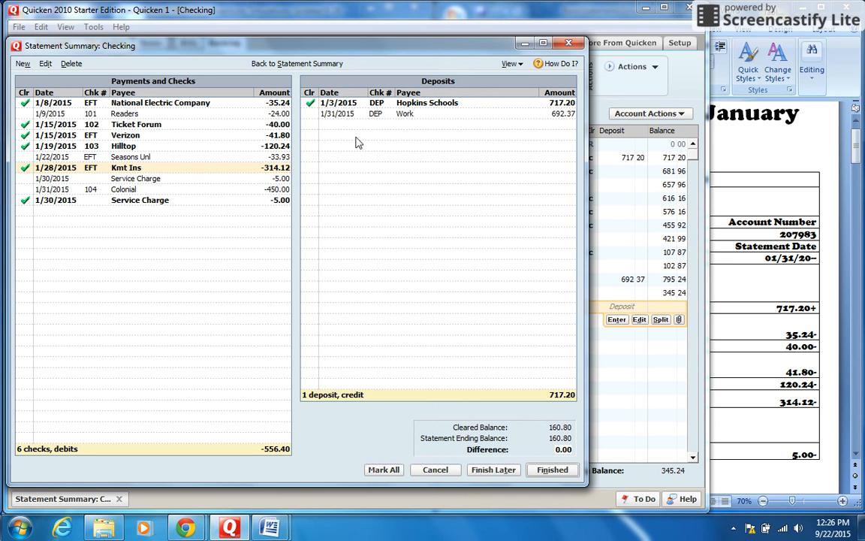
pyautogui.click(744, 172)
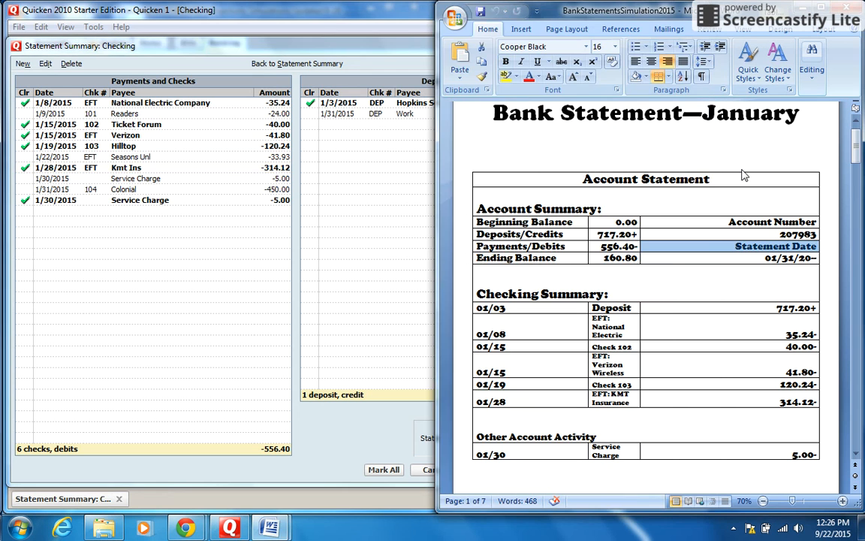
# Step: Check the cleared items against the January bank statement, finish the Checking reconciliation, and decline the reconciliation report
pyautogui.click(293, 51)
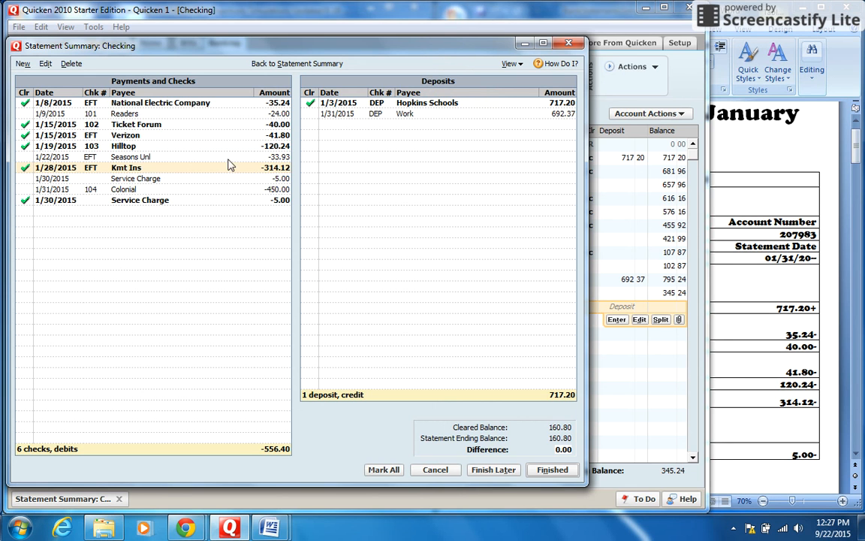
pyautogui.click(799, 175)
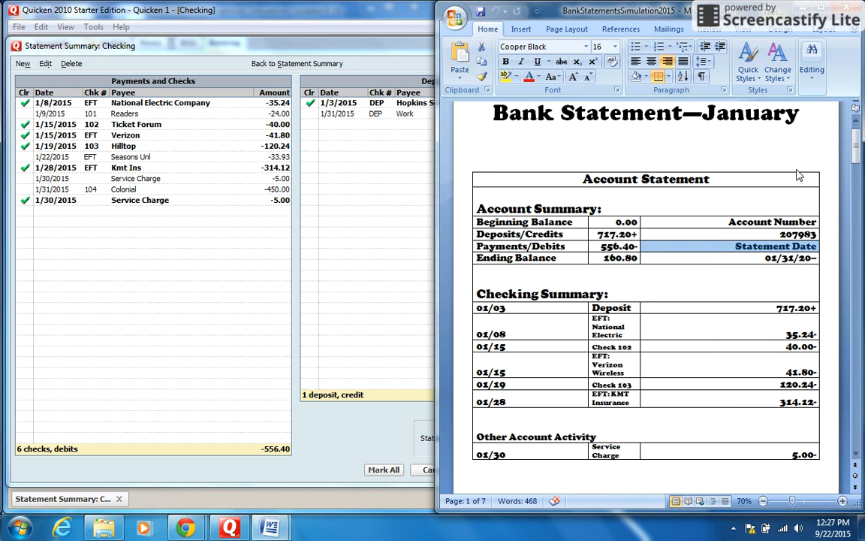
pyautogui.click(436, 45)
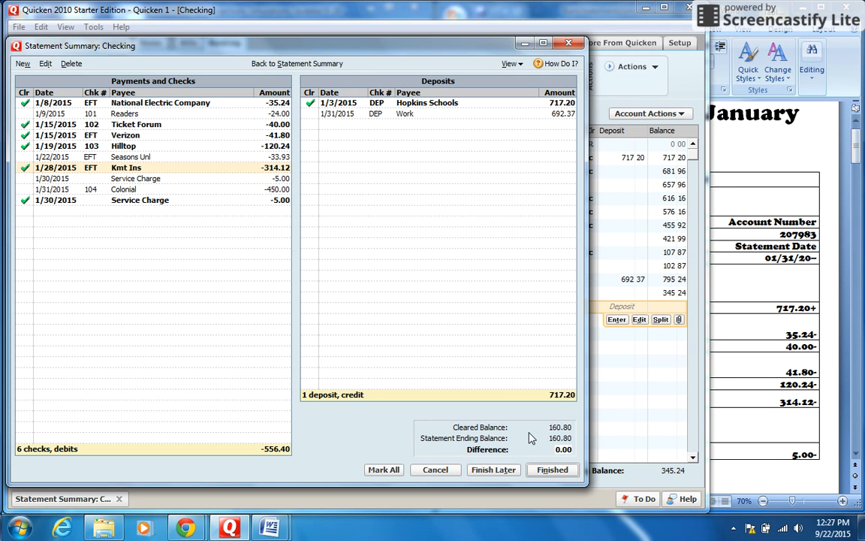
pyautogui.click(549, 471)
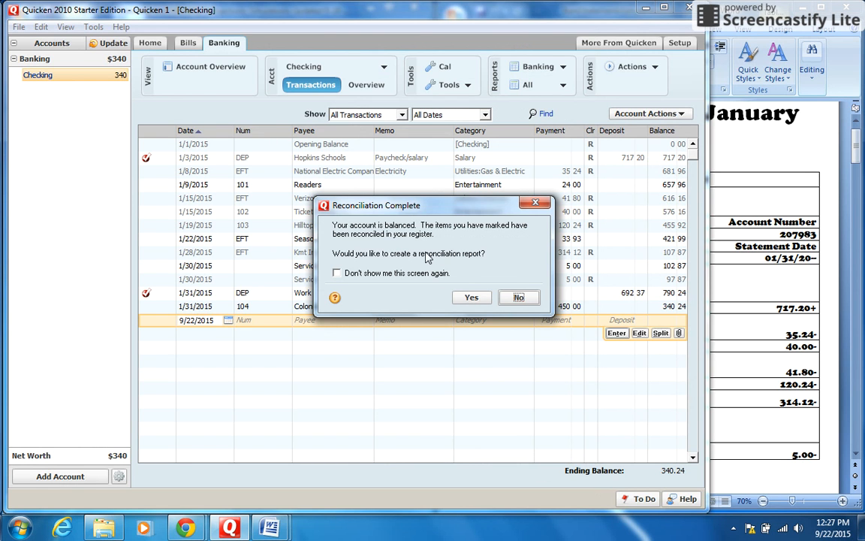
pyautogui.click(518, 297)
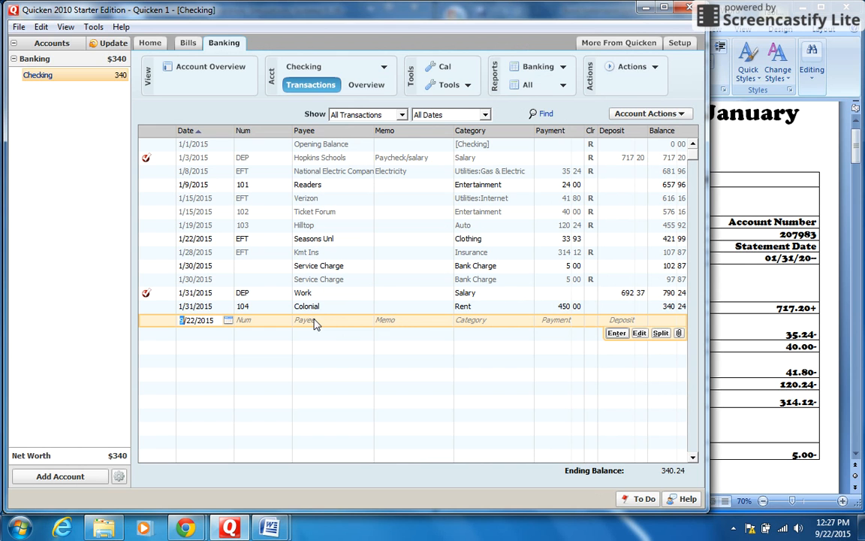
# Step: Open a new reconciliation's statement summary for the Checking account and bring the bank statement document back into view
pyautogui.click(656, 115)
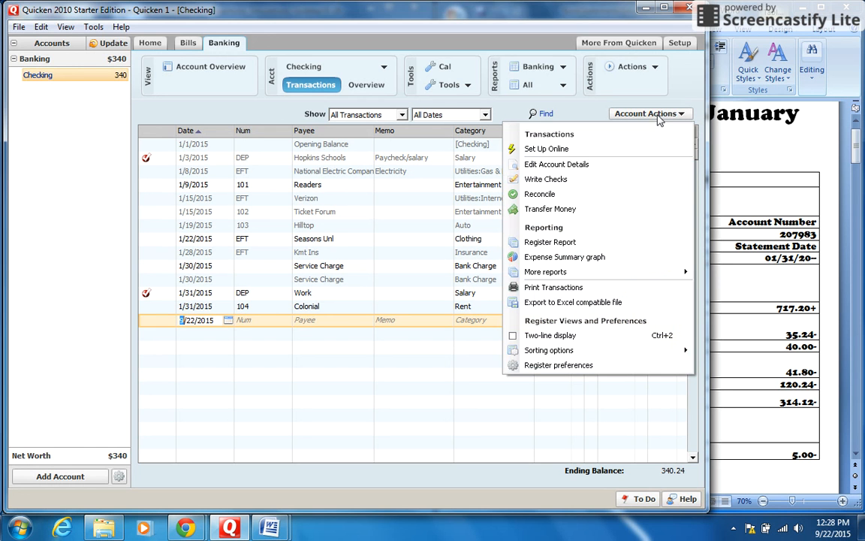
pyautogui.click(564, 198)
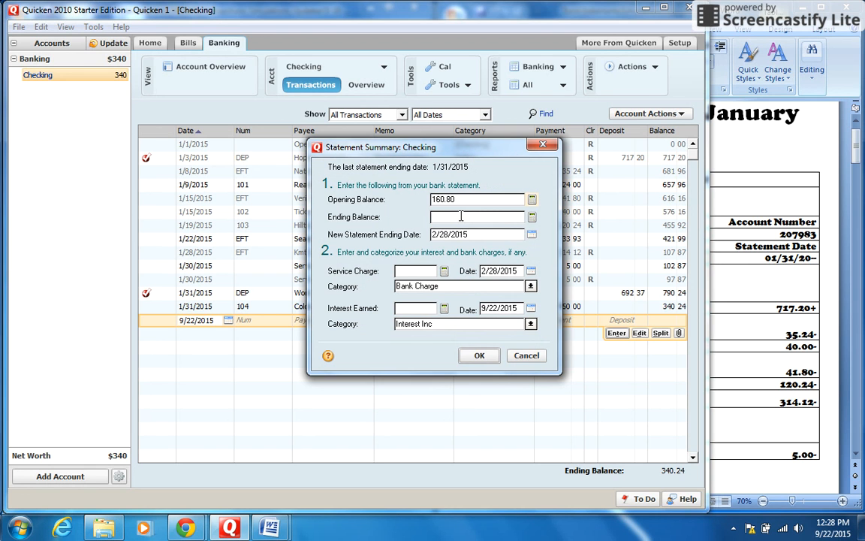
pyautogui.click(766, 274)
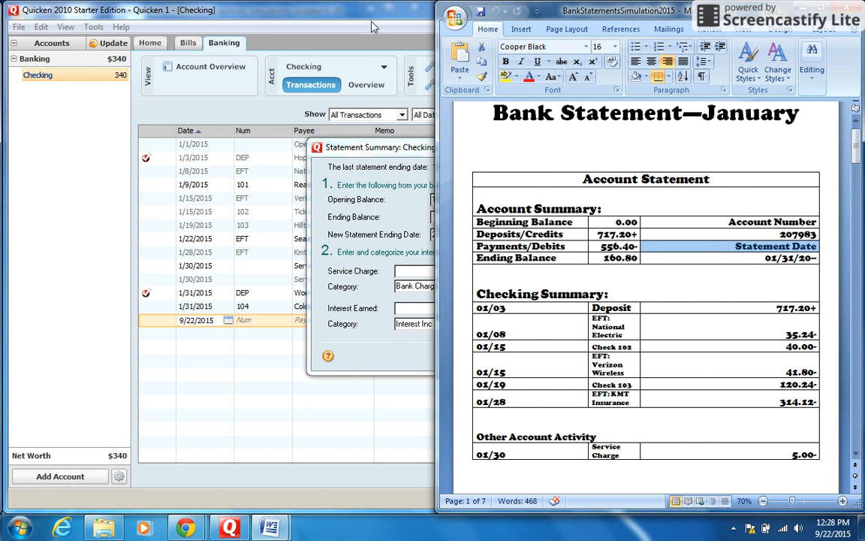
pyautogui.click(173, 531)
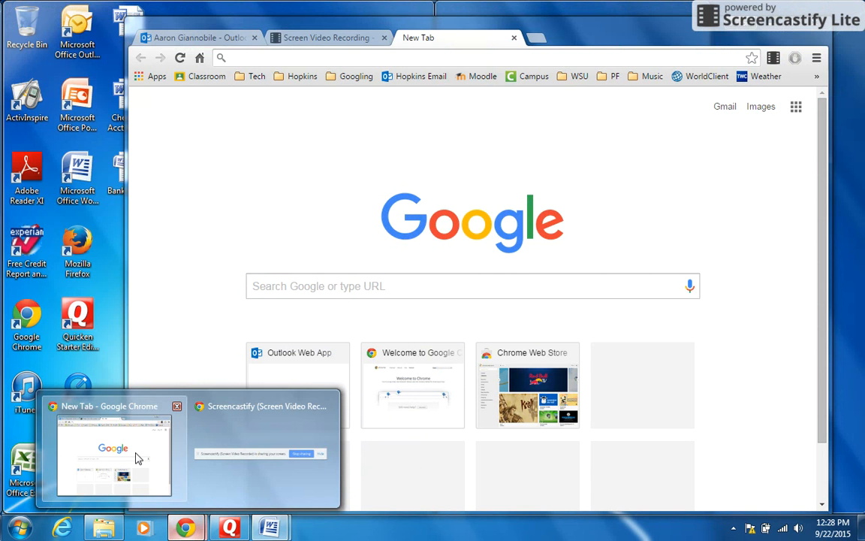
pyautogui.click(139, 458)
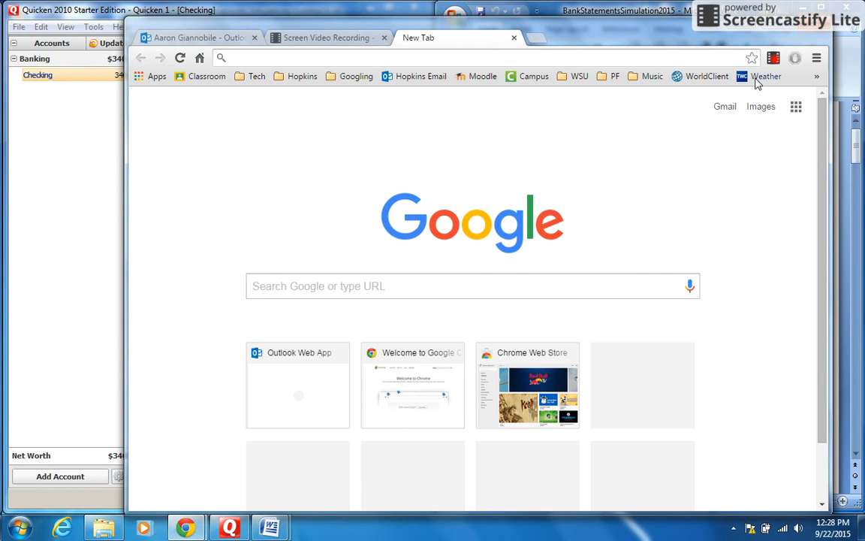
pyautogui.click(773, 57)
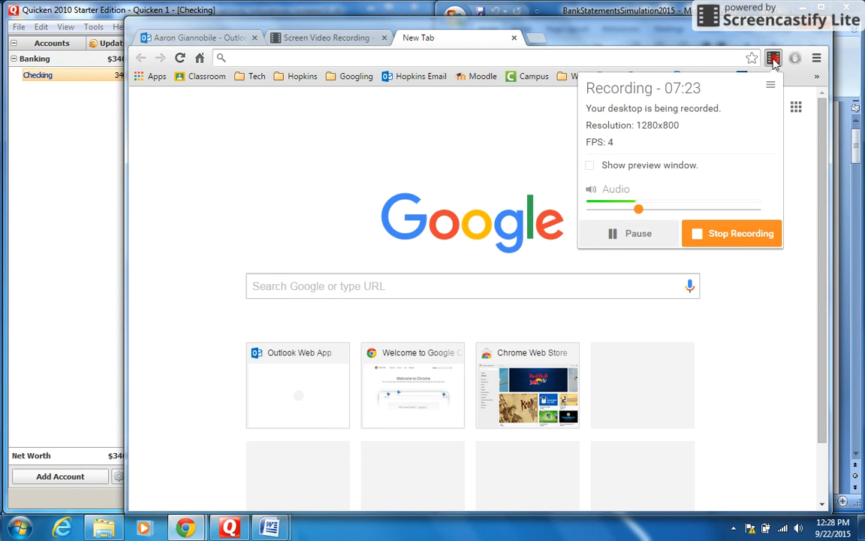